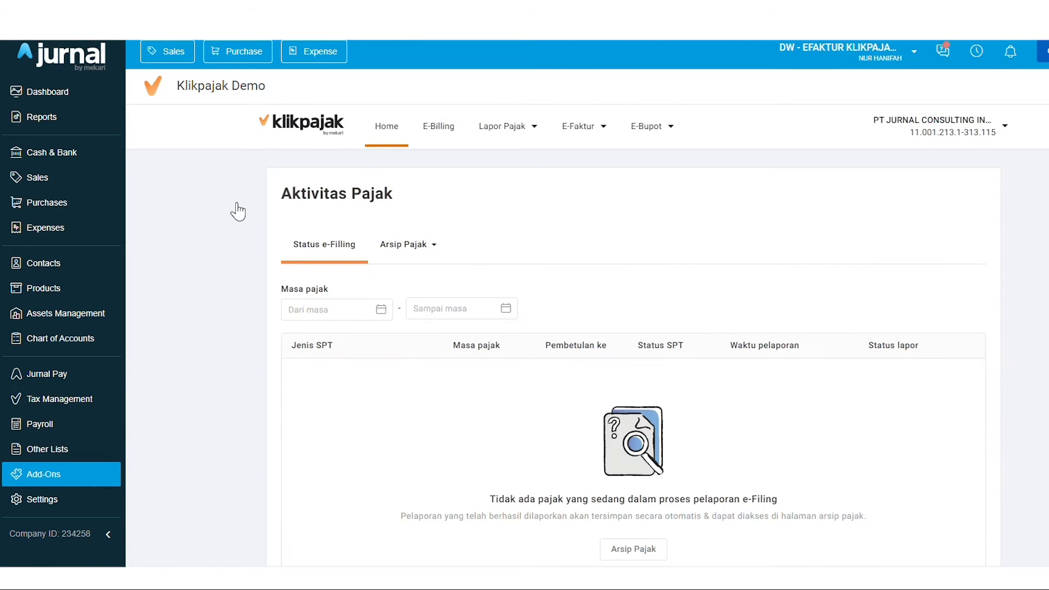
# Open the Faktur masukan reconciliation setup form from E-Faktur > Rekonsiliasi
pyautogui.click(593, 129)
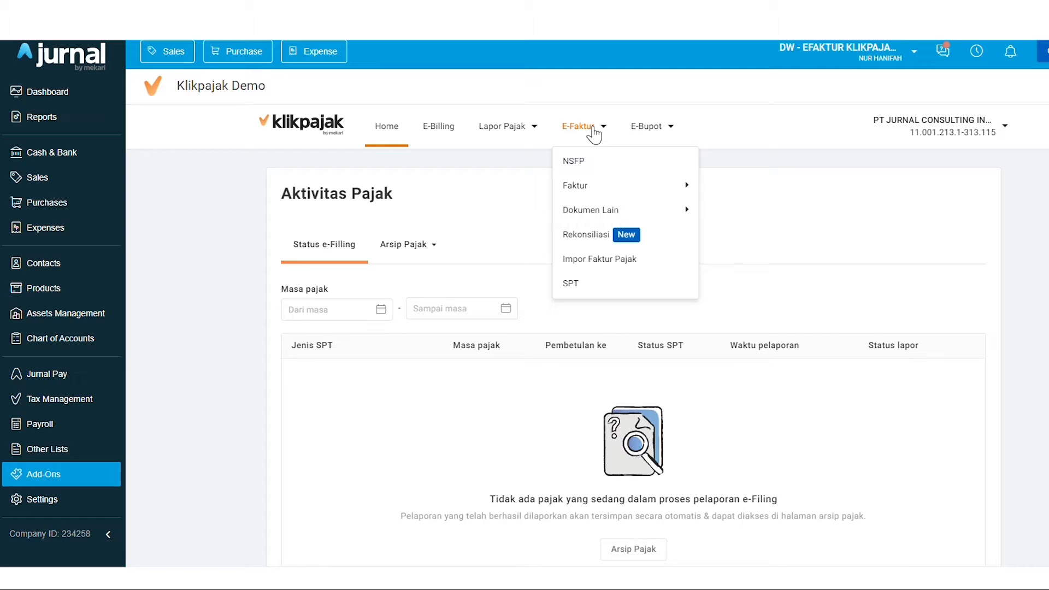
pyautogui.click(601, 235)
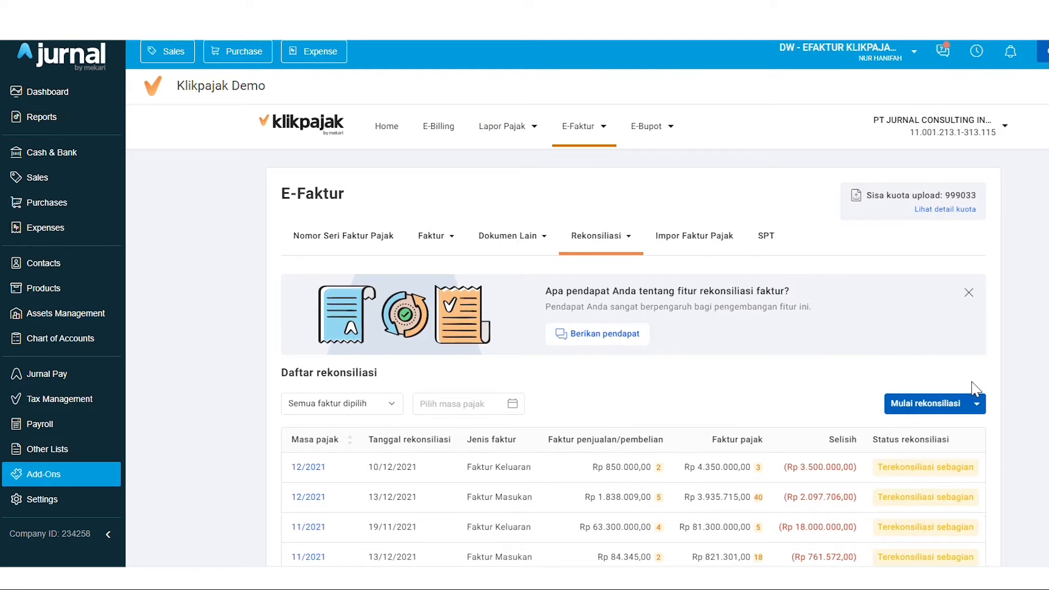
pyautogui.click(974, 404)
pyautogui.click(928, 452)
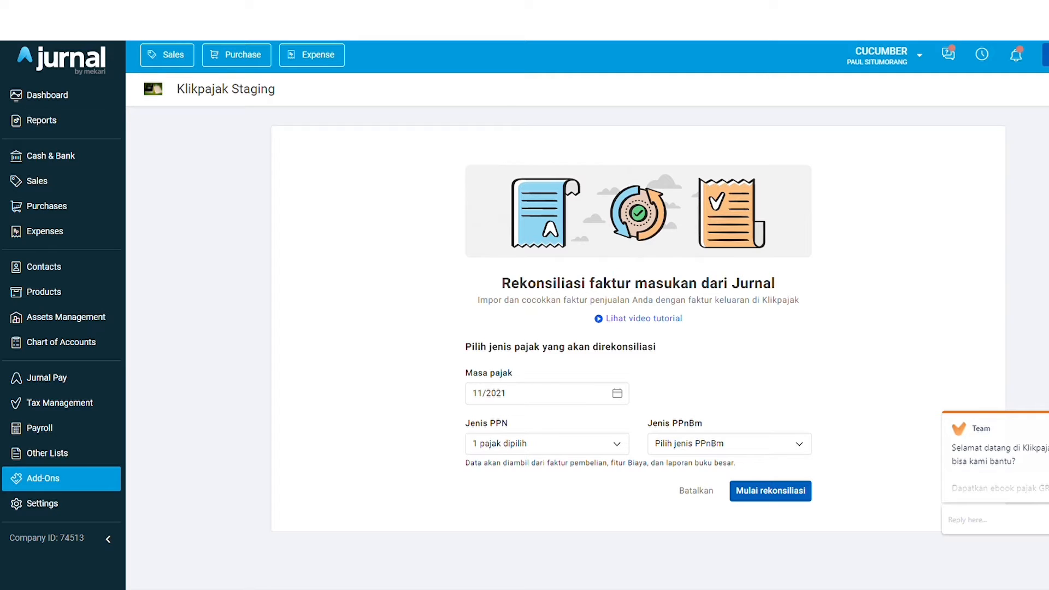
# Set masa pajak to Mar 2021, keep PPN 10% as Jenis PPN, and run the reconciliation
pyautogui.click(577, 397)
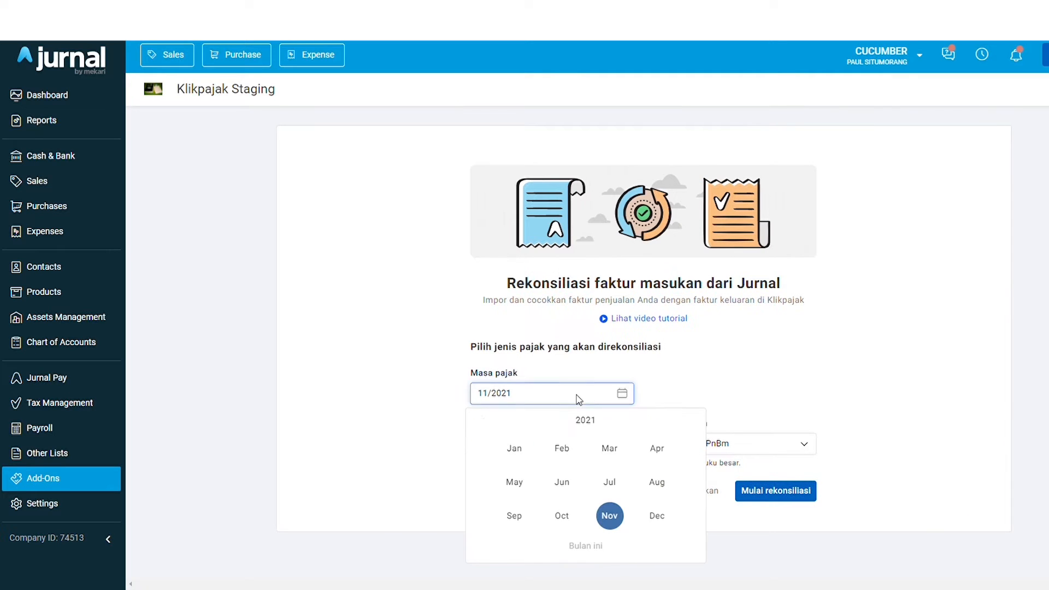
pyautogui.click(622, 454)
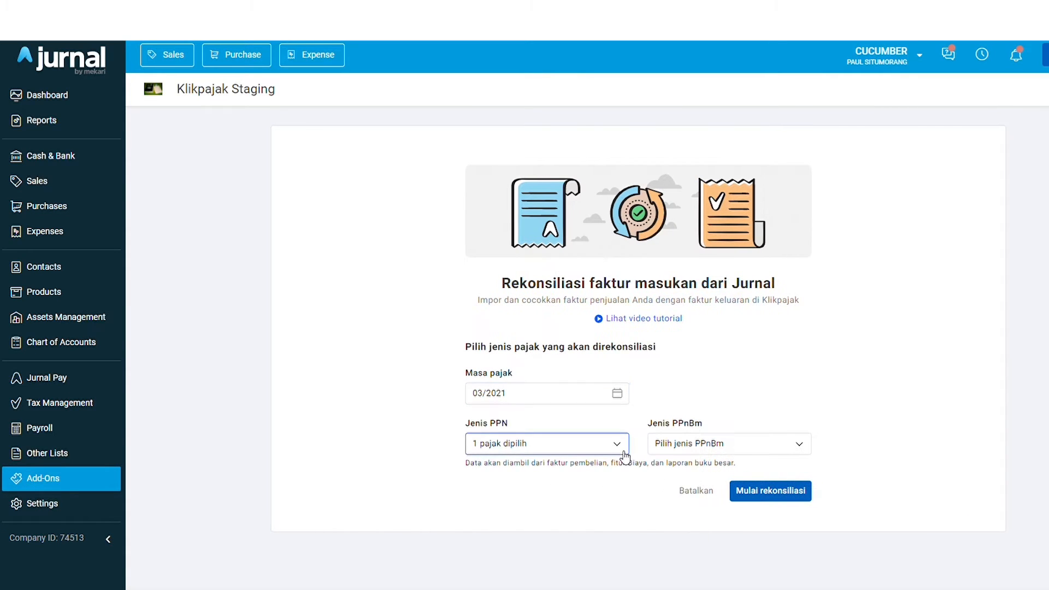
pyautogui.click(574, 450)
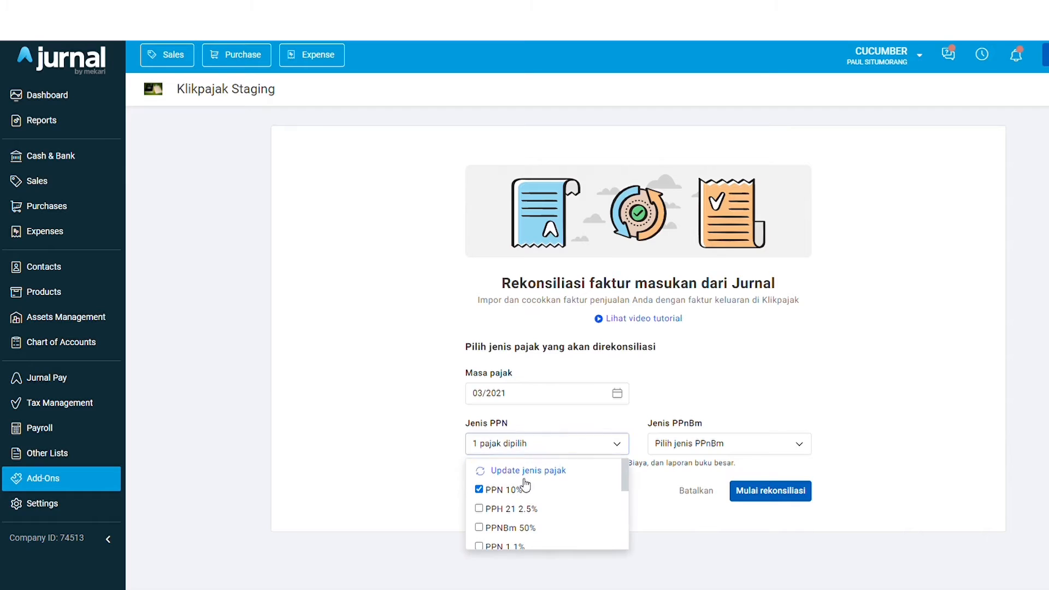
pyautogui.click(507, 492)
pyautogui.click(506, 495)
pyautogui.click(865, 431)
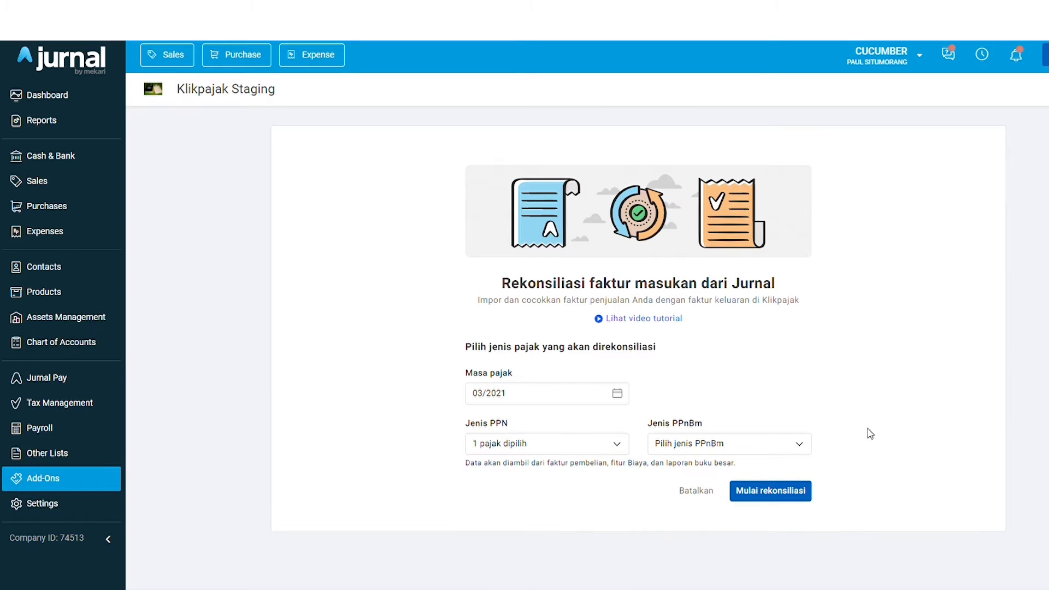
pyautogui.click(776, 494)
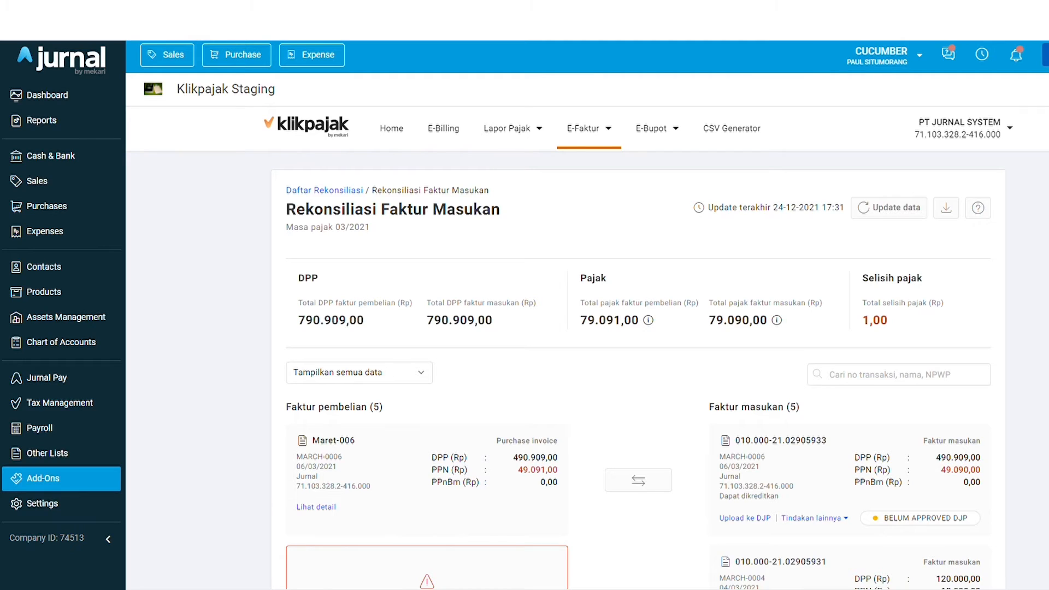
pyautogui.scroll(-5, 638, 349)
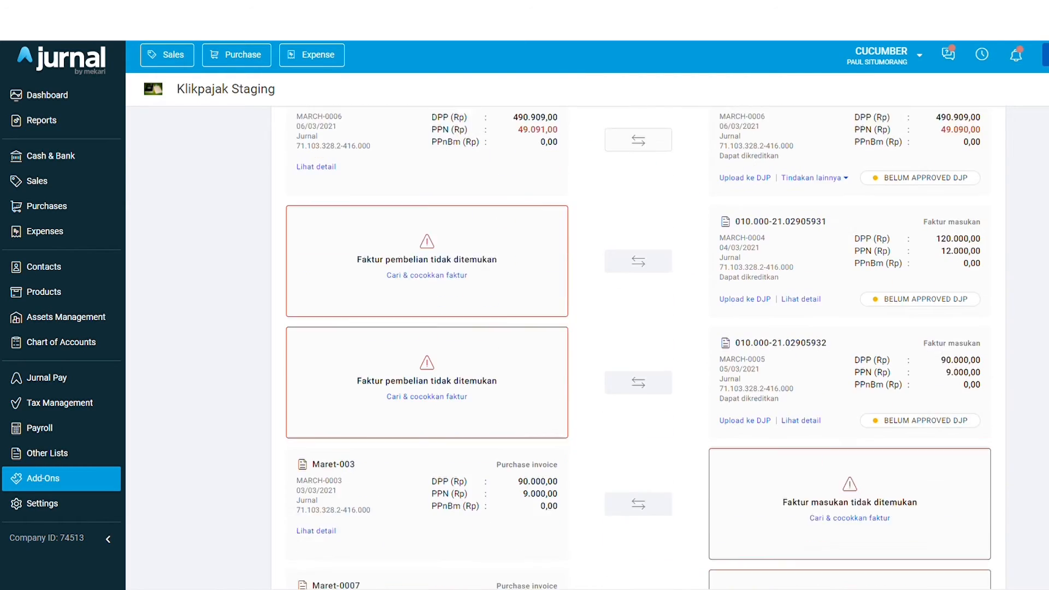
pyautogui.scroll(-8, 979, 385)
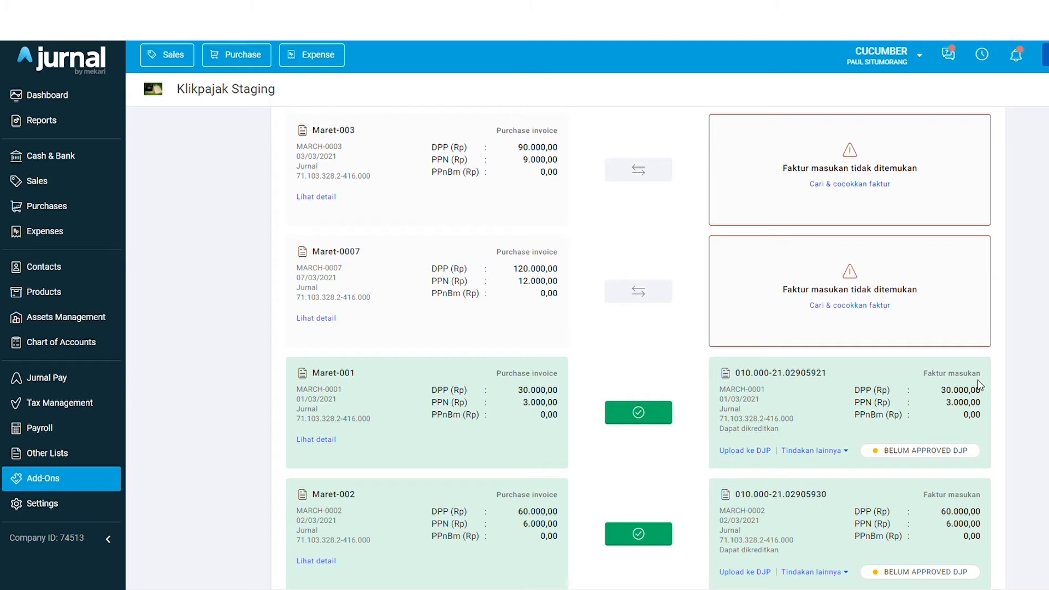
pyautogui.scroll(-2, 814, 420)
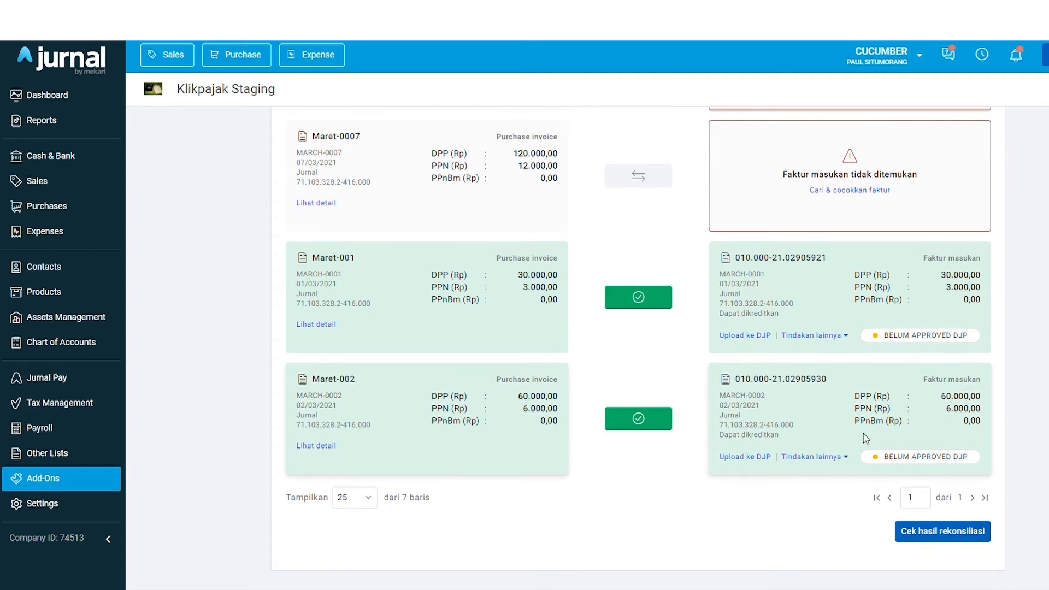
pyautogui.scroll(1, 1011, 418)
pyautogui.scroll(4, 1015, 414)
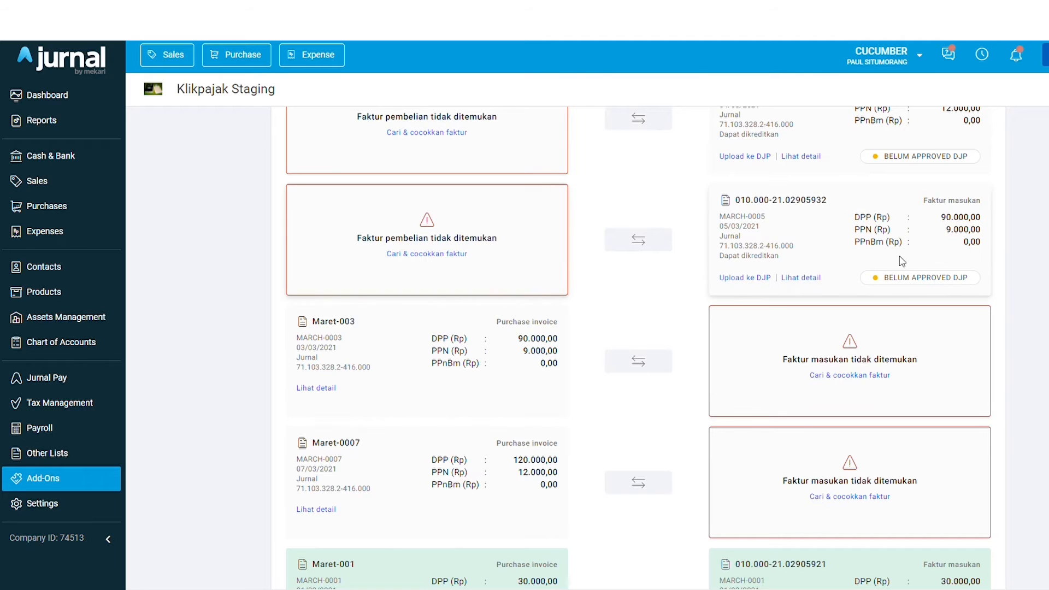
pyautogui.moveTo(513, 459); pyautogui.dragTo(553, 459)
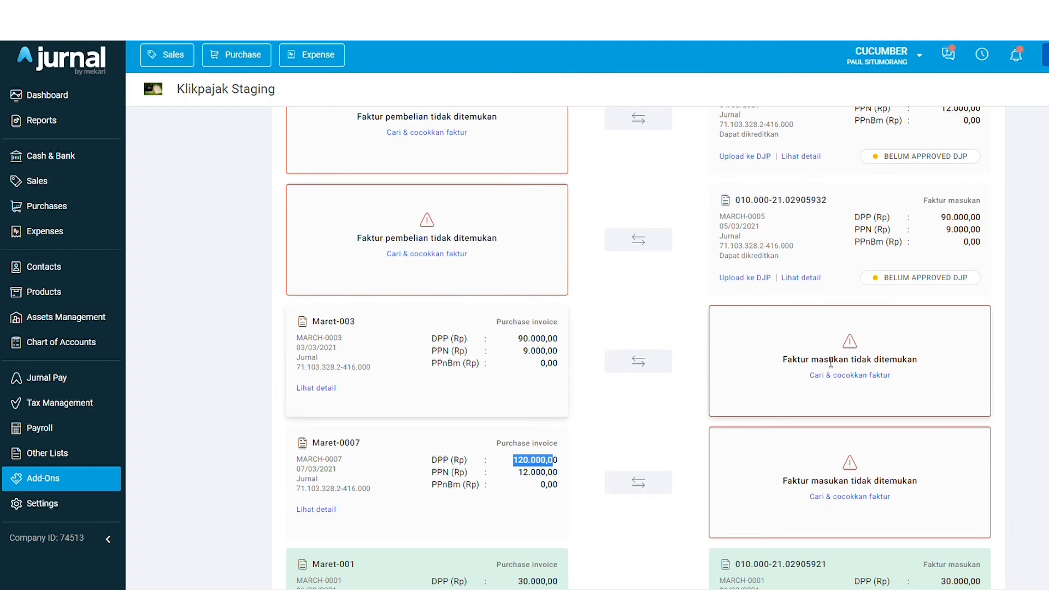
pyautogui.scroll(2, 873, 349)
pyautogui.moveTo(936, 218); pyautogui.dragTo(963, 219)
pyautogui.click(1043, 316)
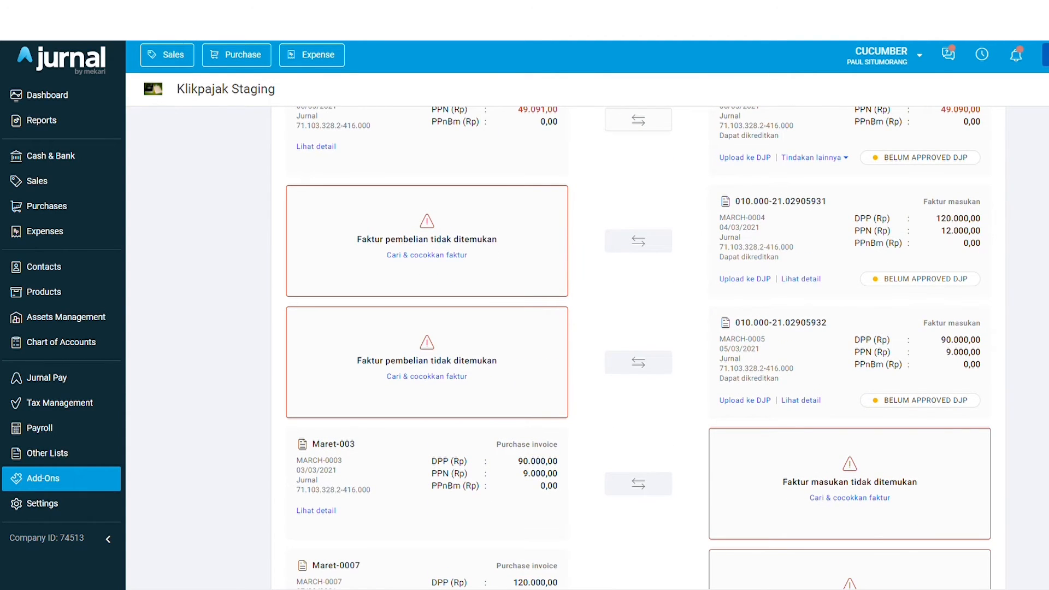
pyautogui.scroll(-2, 1038, 336)
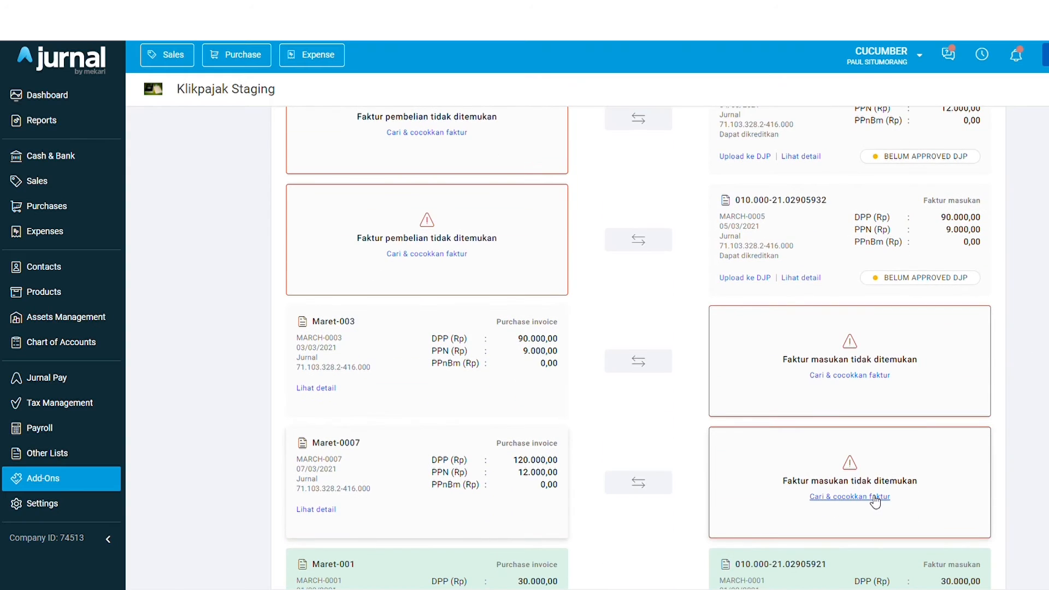
pyautogui.scroll(1, 874, 500)
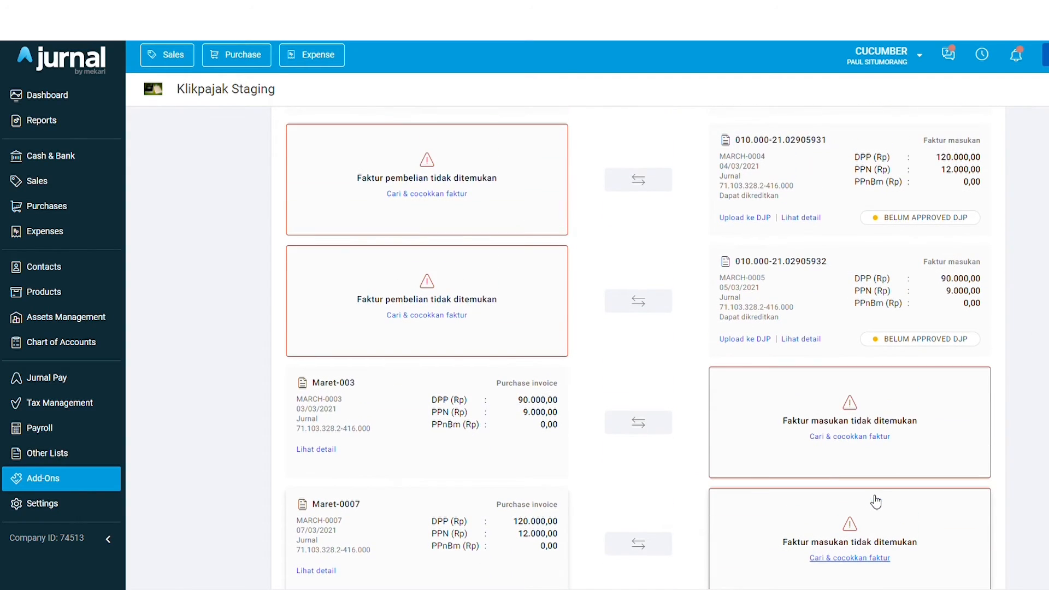
# Import tax invoice 010.000-21.02905931 (04/03/2021) as the match for Maret-0007
pyautogui.click(866, 557)
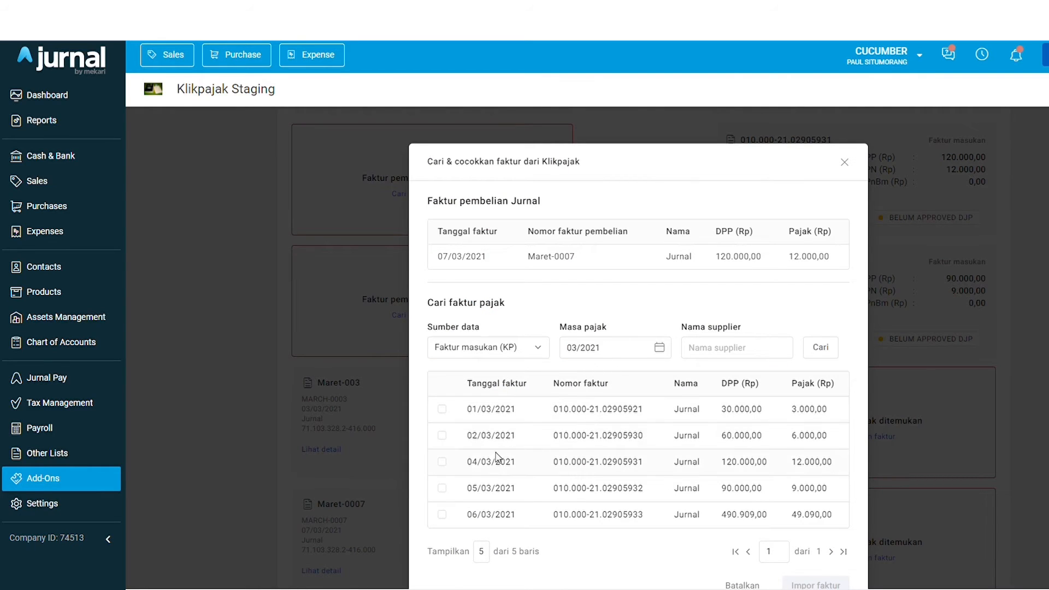
pyautogui.click(442, 462)
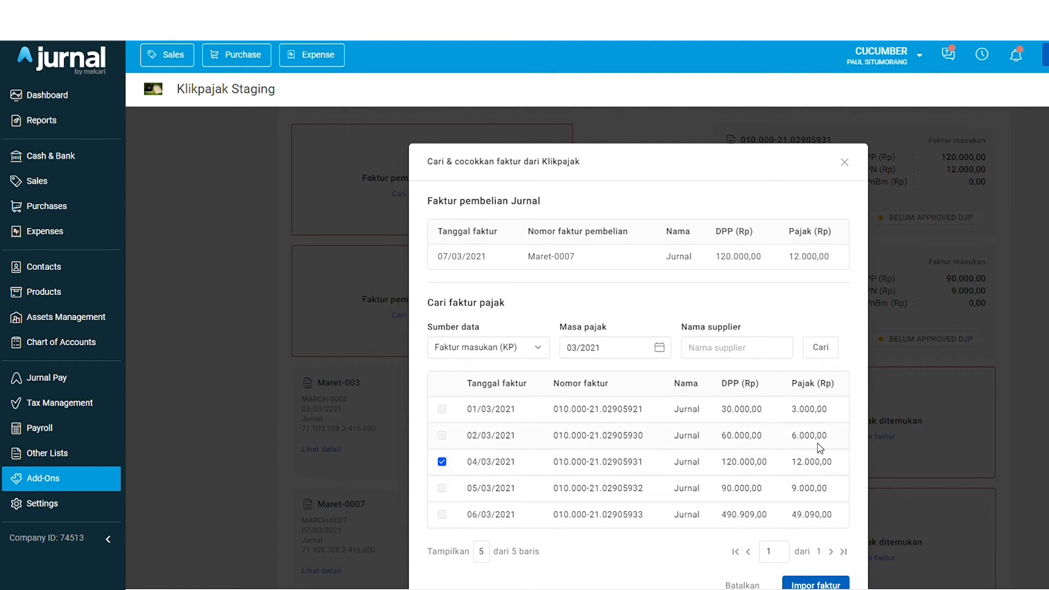
pyautogui.scroll(-1, 816, 447)
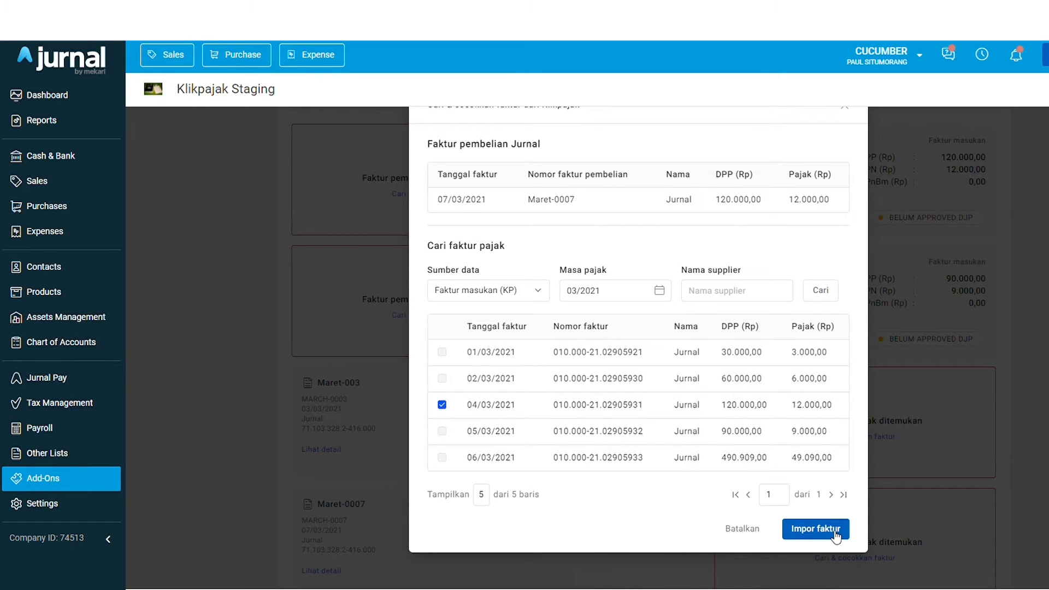
pyautogui.click(834, 534)
# Review the Maret-0007 pair and its MARCH-0004 reference, then return to the top of the list
pyautogui.scroll(-6, 795, 467)
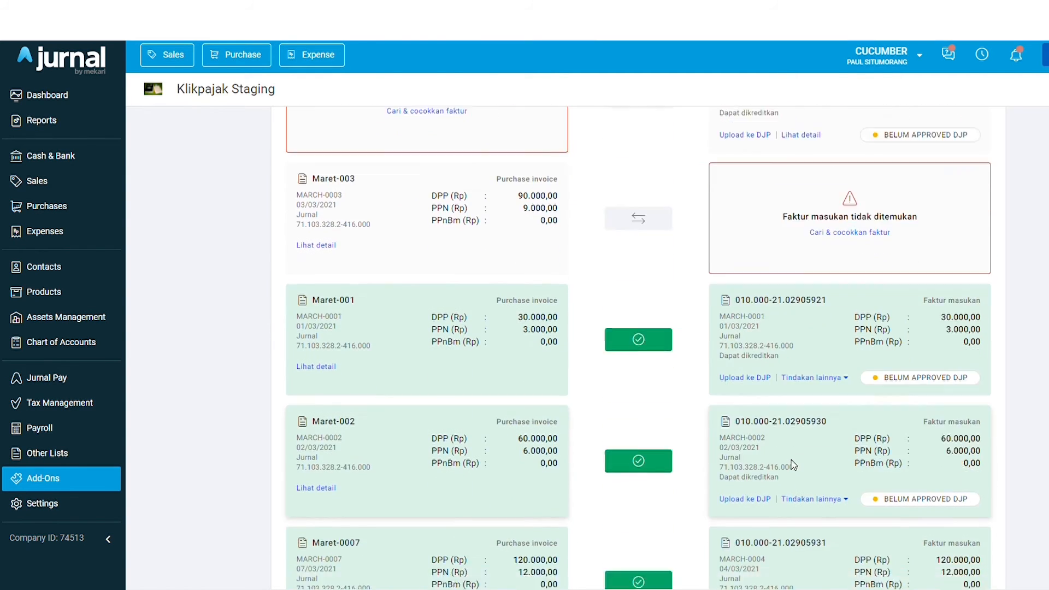
pyautogui.moveTo(312, 378); pyautogui.dragTo(360, 379)
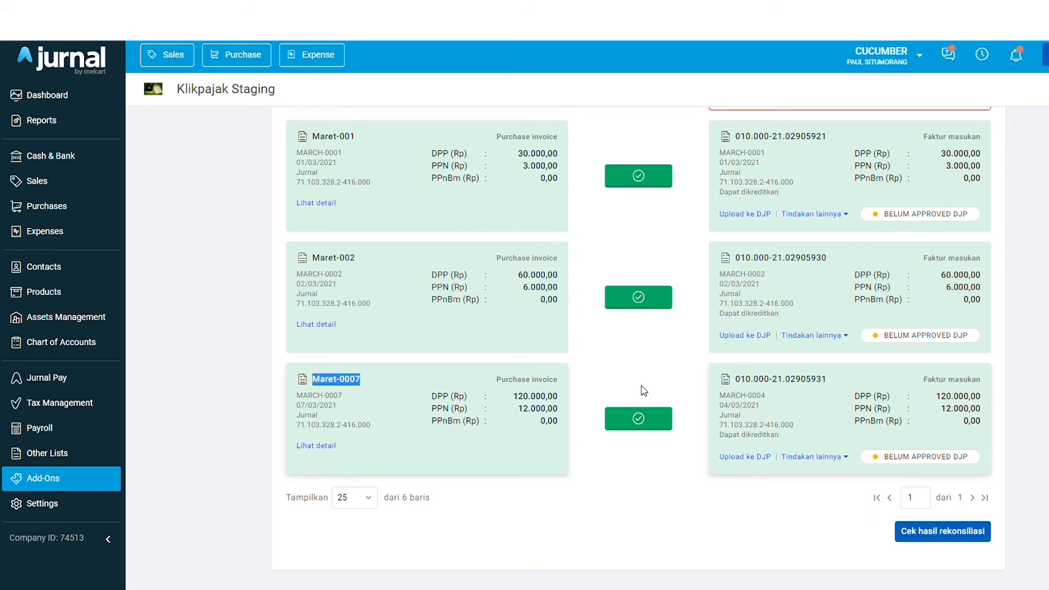
pyautogui.moveTo(718, 395); pyautogui.dragTo(767, 398)
pyautogui.click(803, 406)
pyautogui.scroll(7, 787, 405)
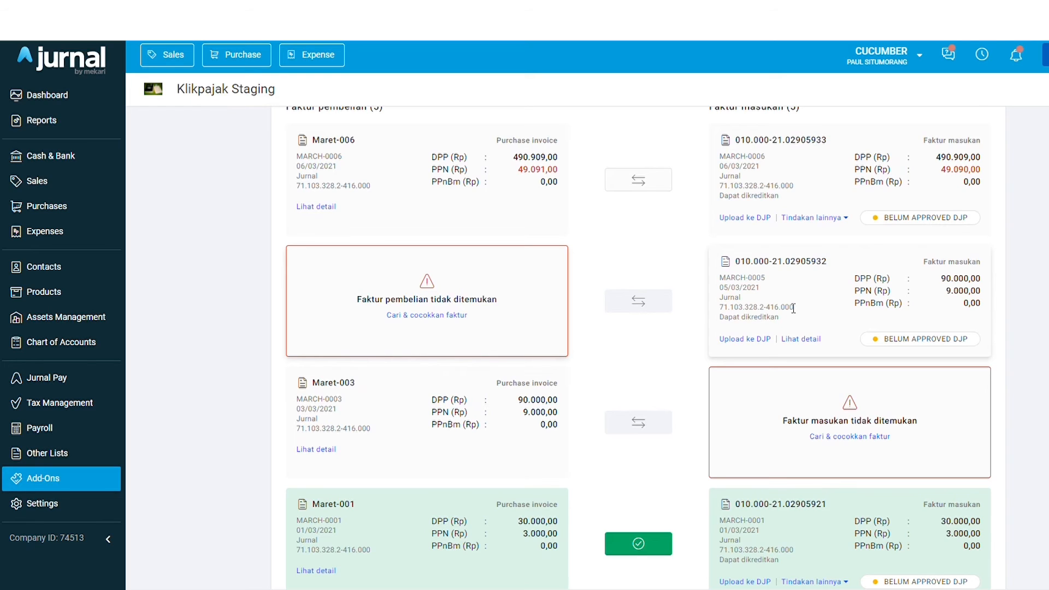
# Select purchase invoice Maret-003 for tax invoice 010.000-21.02905932 and import it
pyautogui.click(418, 322)
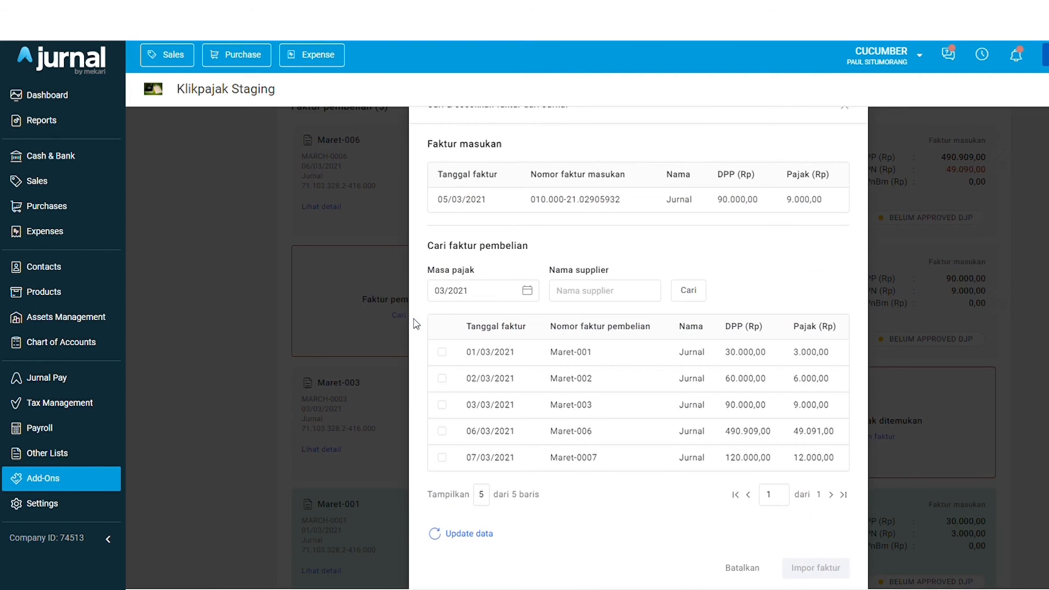
pyautogui.click(443, 405)
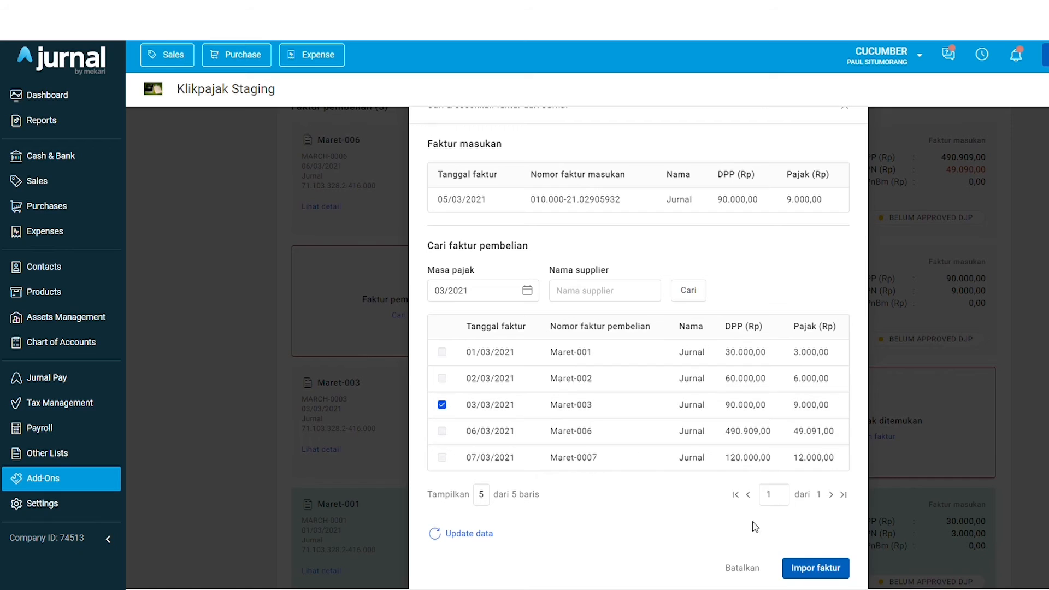
pyautogui.click(831, 569)
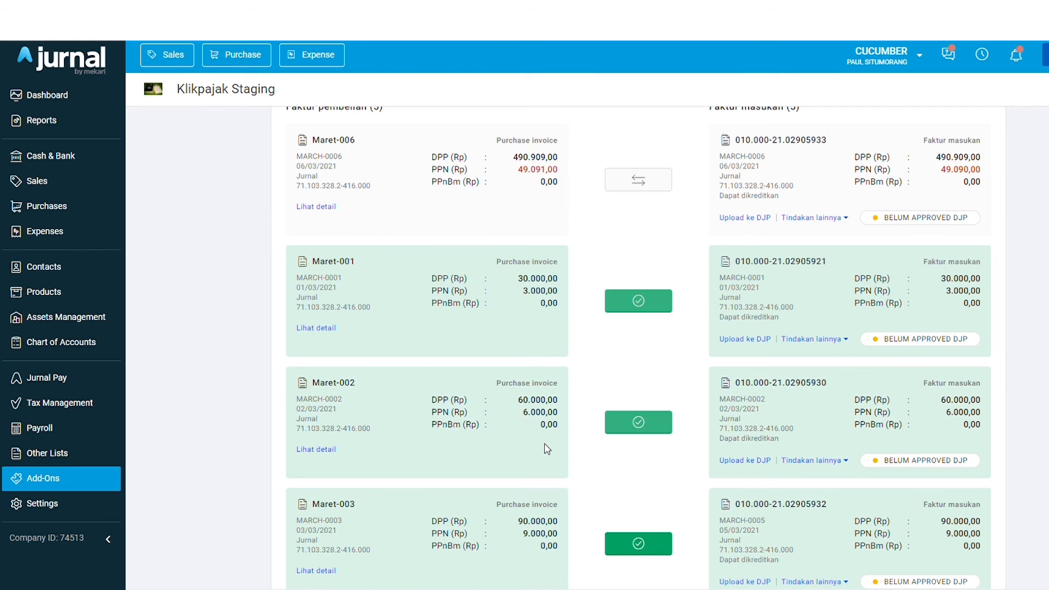
# Scroll through the list to confirm Maret-006 and 010.000-21.02905933 are paired and all five pairs are matched
pyautogui.scroll(-5, 667, 356)
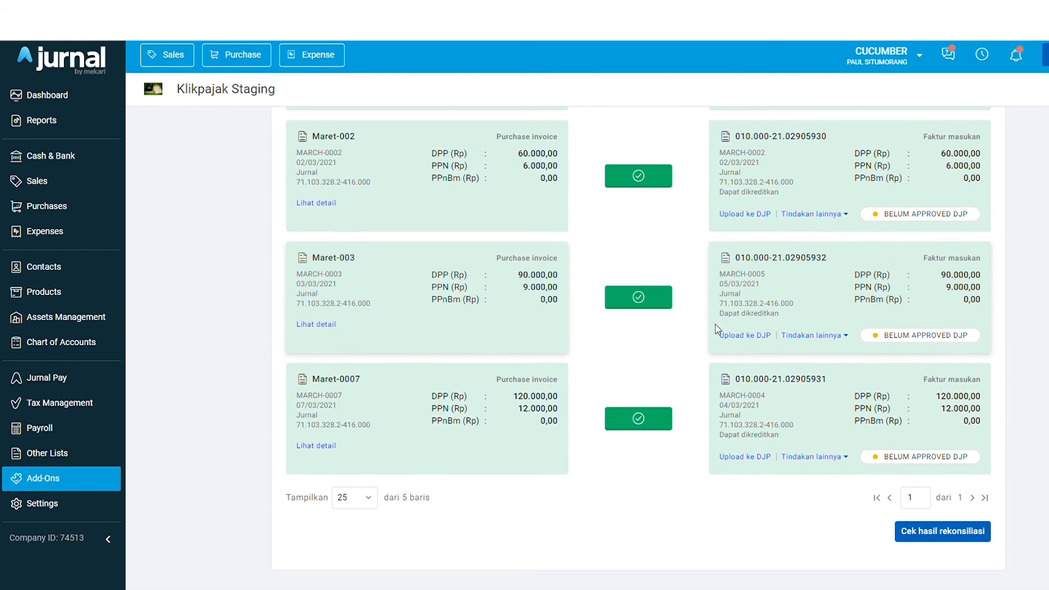
pyautogui.scroll(8, 709, 344)
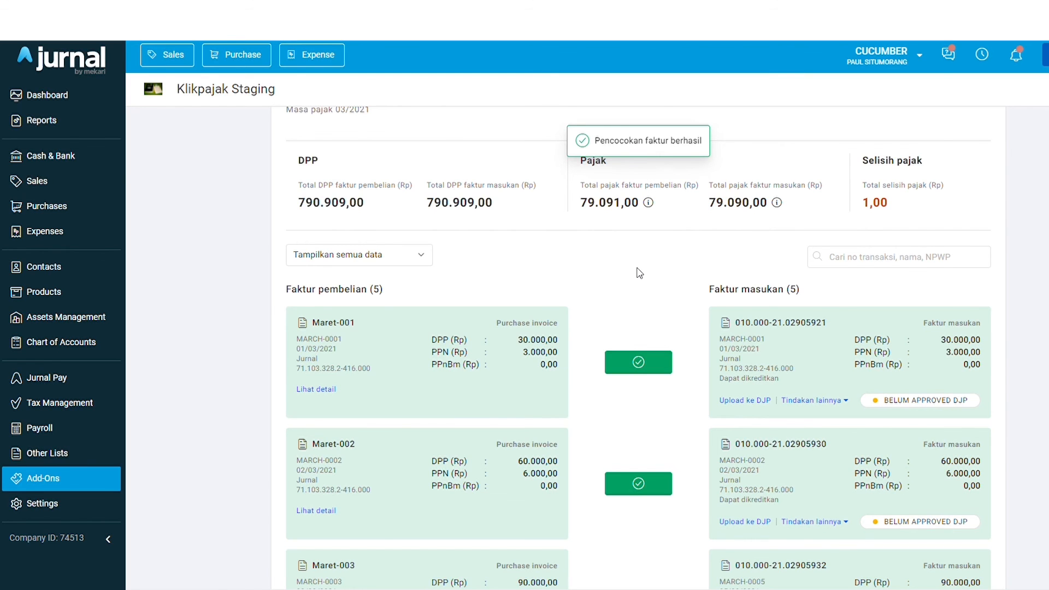
pyautogui.scroll(-8, 636, 273)
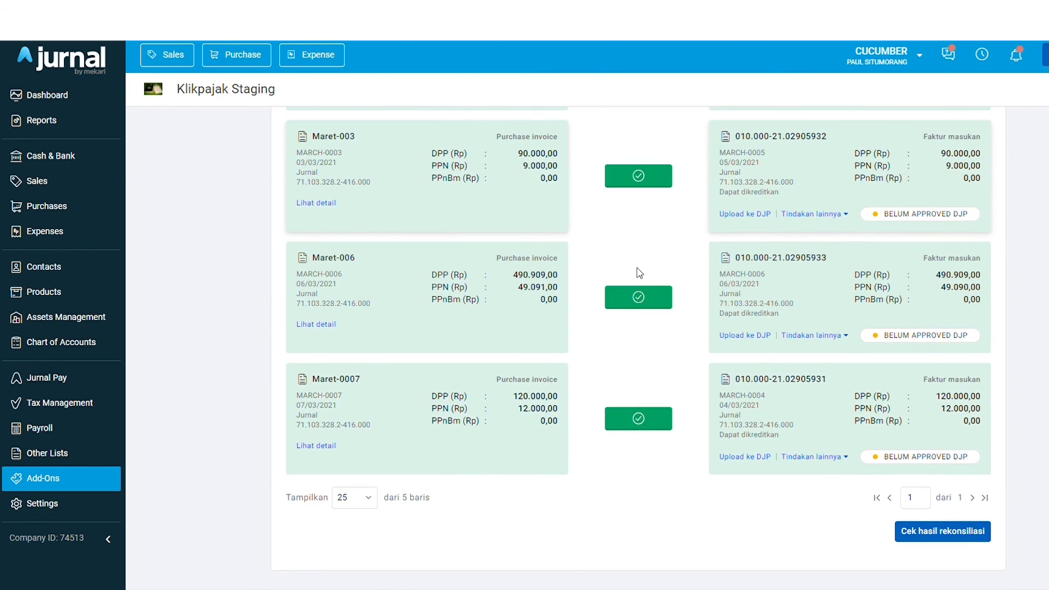
pyautogui.scroll(-1, 639, 273)
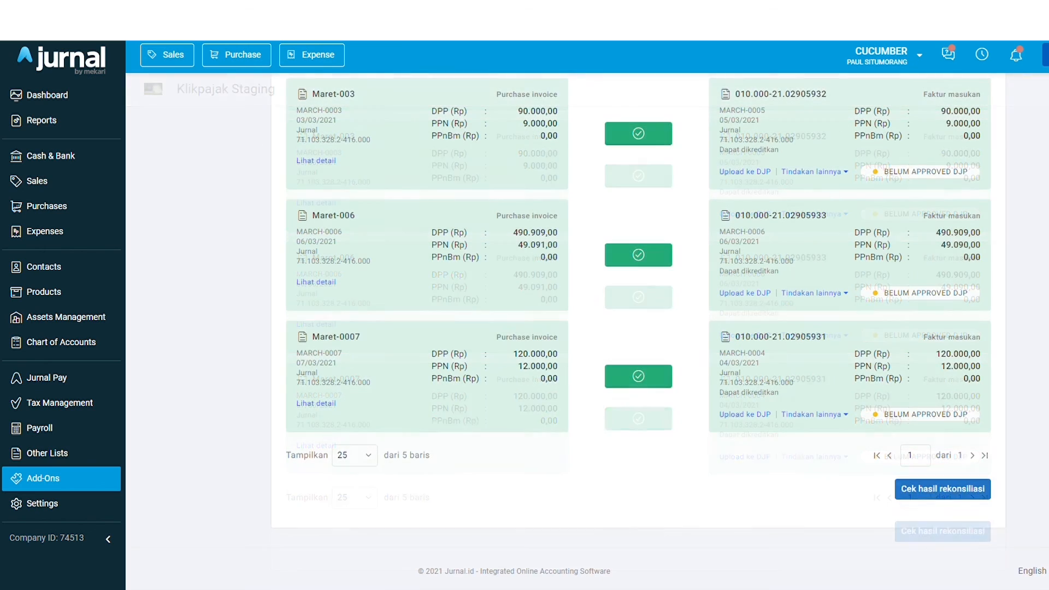
# Go back to the Daftar Rekonsiliasi list and check 03/2021 shows Selesai rekonsiliasi
pyautogui.scroll(8, 1044, 363)
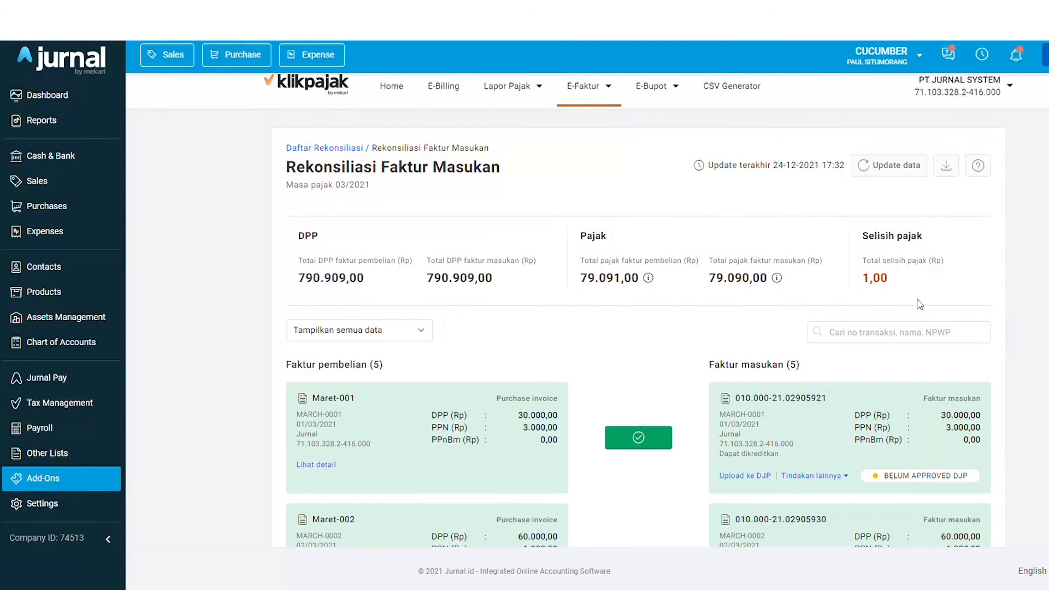
pyautogui.click(355, 153)
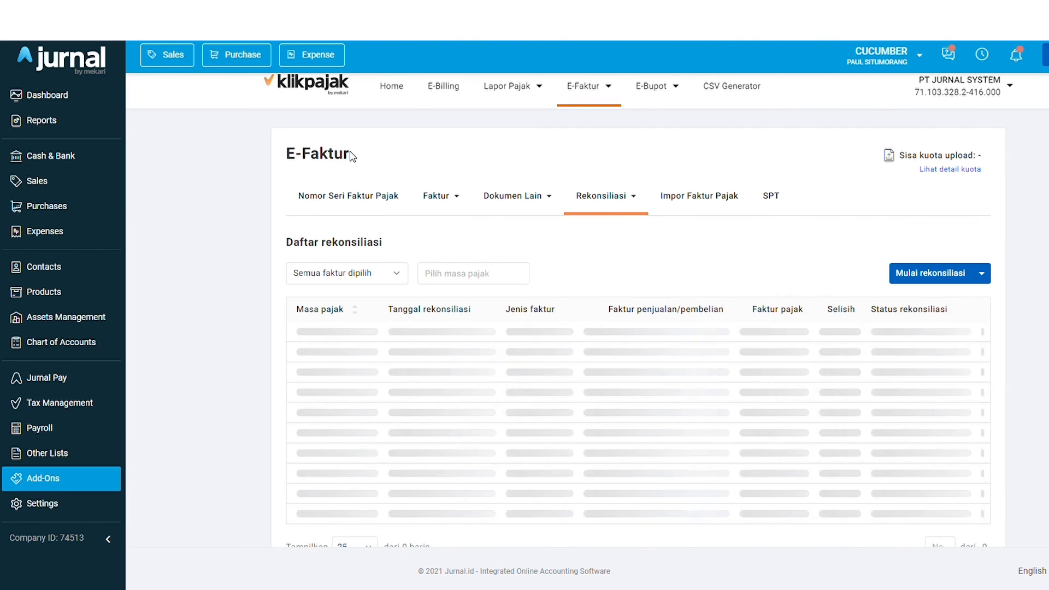
pyautogui.scroll(-1, 617, 363)
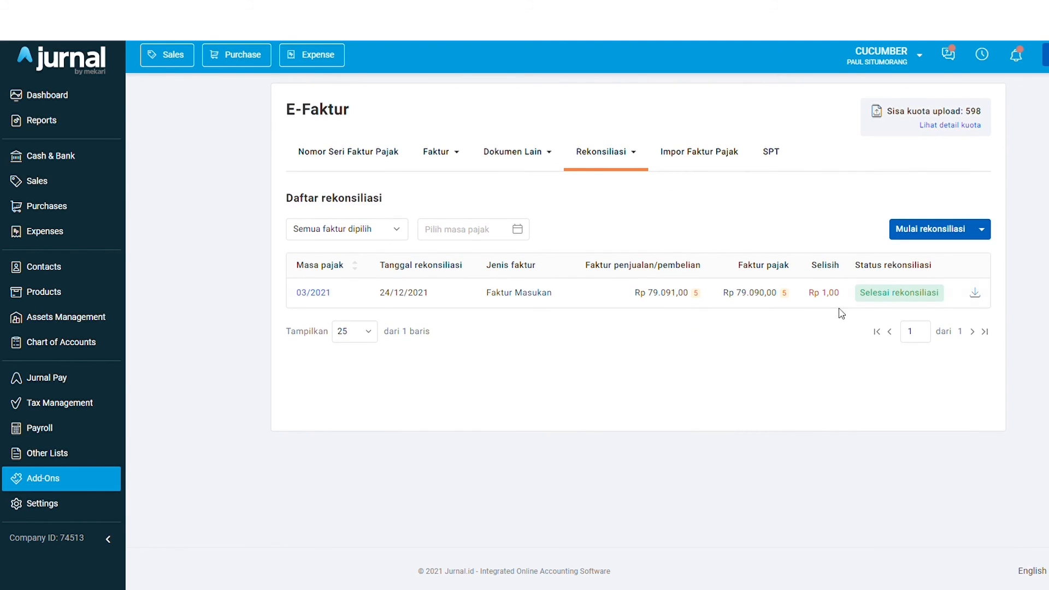